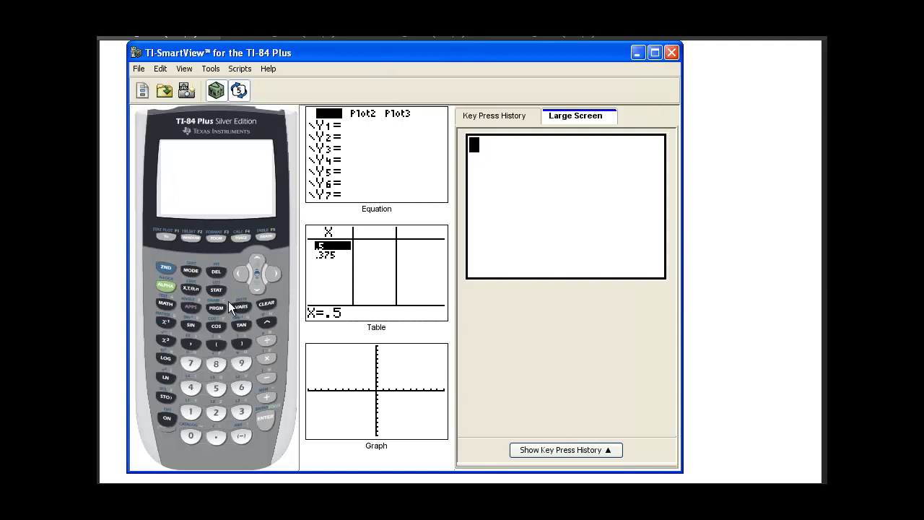
- Evaluate 505*.719 to get 363.095, then minimize the calculator to reveal the whiteboard
{"action": "left_click", "coordinate": [216, 388]}
{"action": "left_click", "coordinate": [192, 435]}
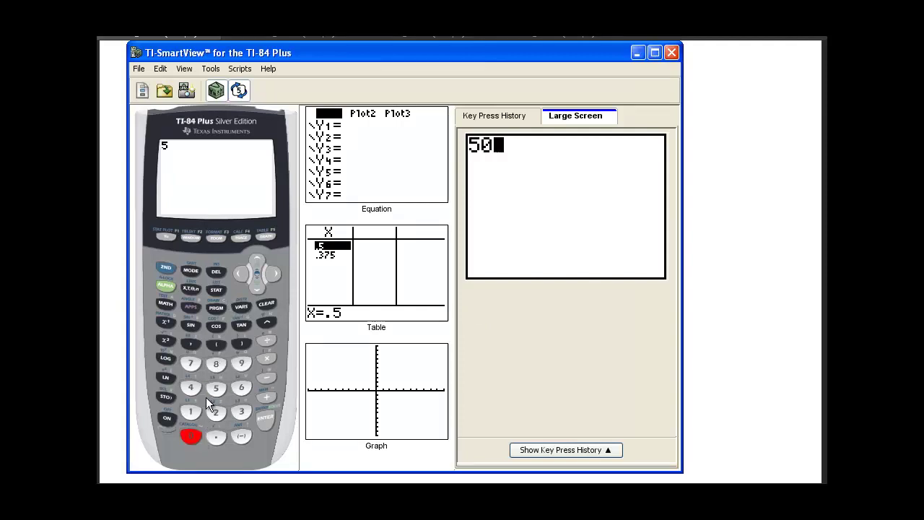
{"action": "left_click", "coordinate": [216, 388]}
{"action": "left_click", "coordinate": [267, 358]}
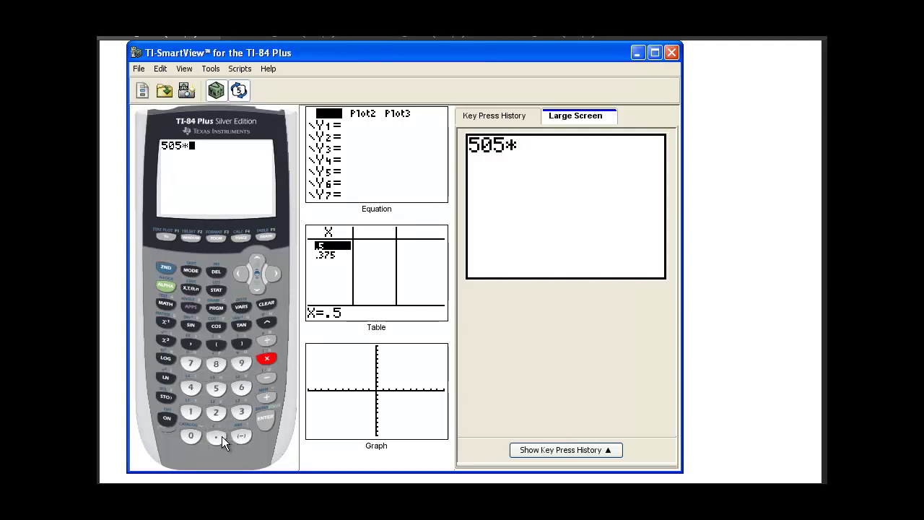
{"action": "left_click", "coordinate": [218, 436]}
{"action": "left_click", "coordinate": [191, 363]}
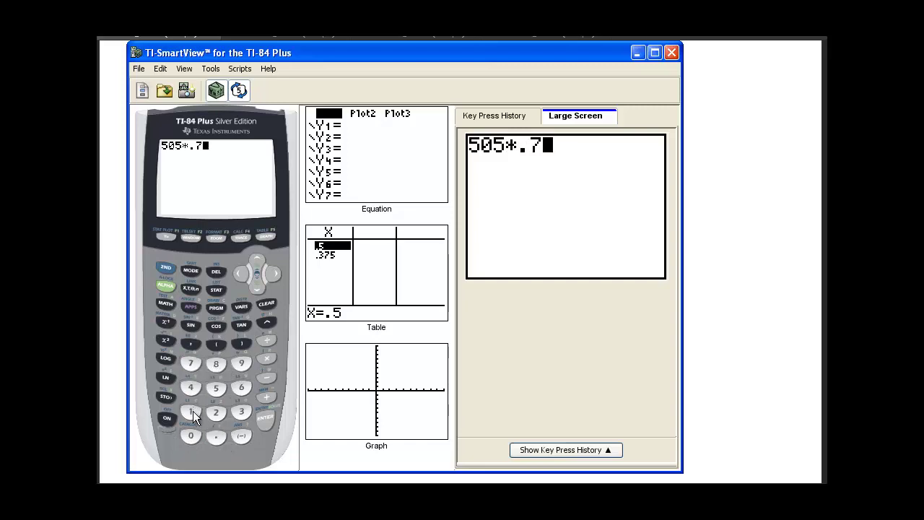
{"action": "left_click", "coordinate": [191, 411]}
{"action": "left_click", "coordinate": [240, 364]}
{"action": "left_click", "coordinate": [264, 416]}
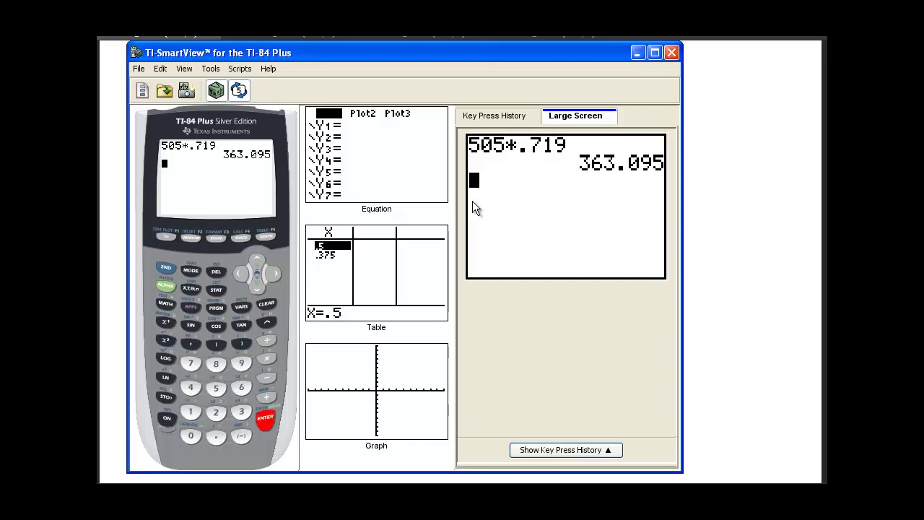
{"action": "left_click", "coordinate": [637, 54]}
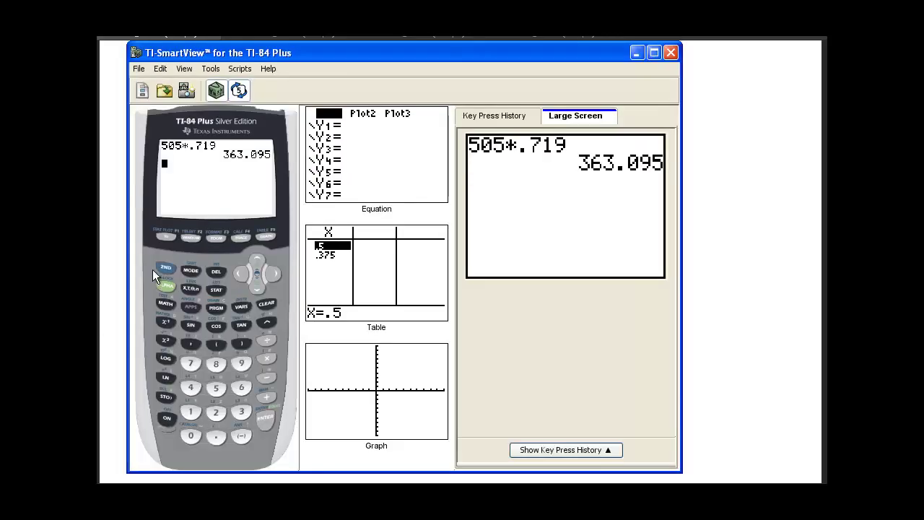
- Recall 505*.719, edit the decimal to .281, and evaluate to get 141.905
{"action": "left_click", "coordinate": [164, 267]}
{"action": "left_click", "coordinate": [262, 418]}
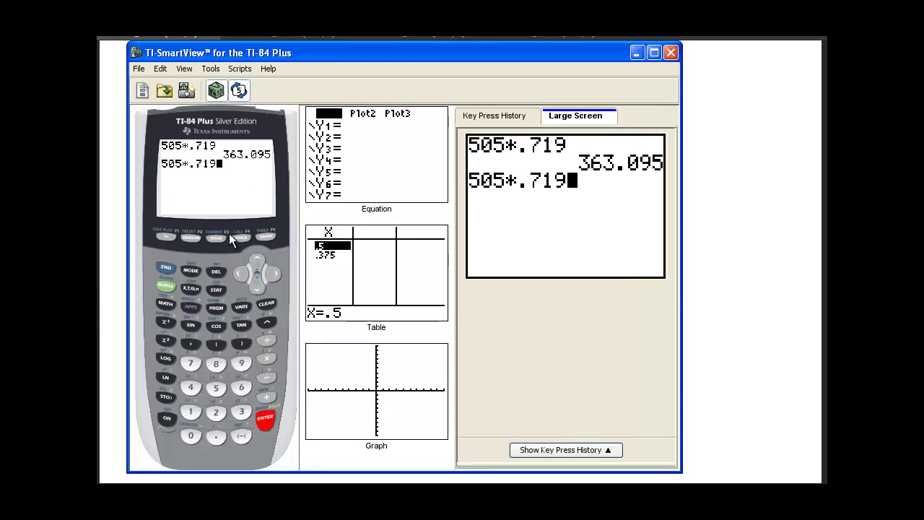
{"action": "left_click", "coordinate": [239, 272]}
{"action": "left_click", "coordinate": [239, 273]}
{"action": "left_click", "coordinate": [239, 273]}
{"action": "left_click", "coordinate": [216, 413]}
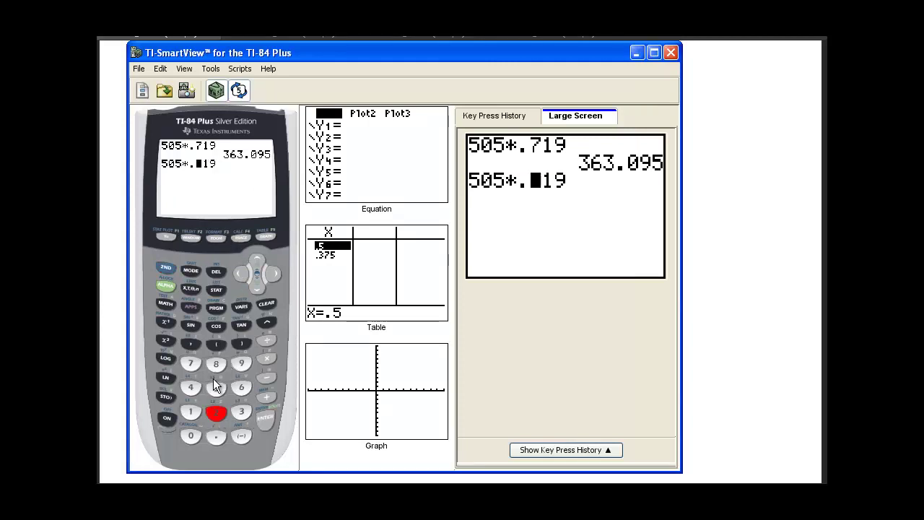
{"action": "left_click", "coordinate": [213, 366]}
{"action": "left_click", "coordinate": [192, 412]}
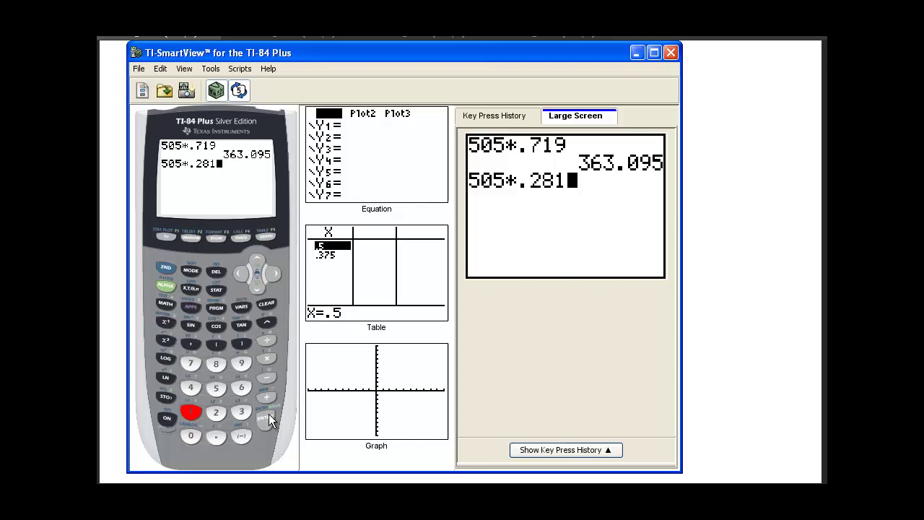
{"action": "left_click", "coordinate": [267, 417]}
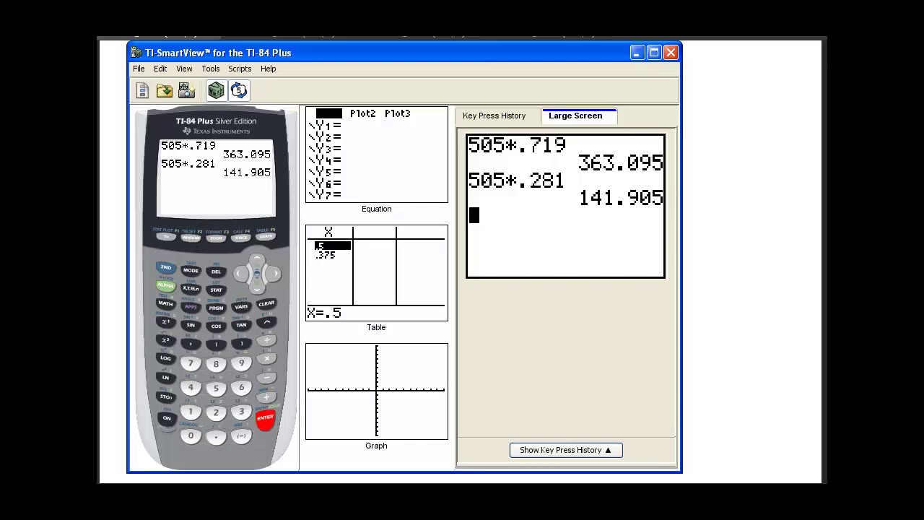